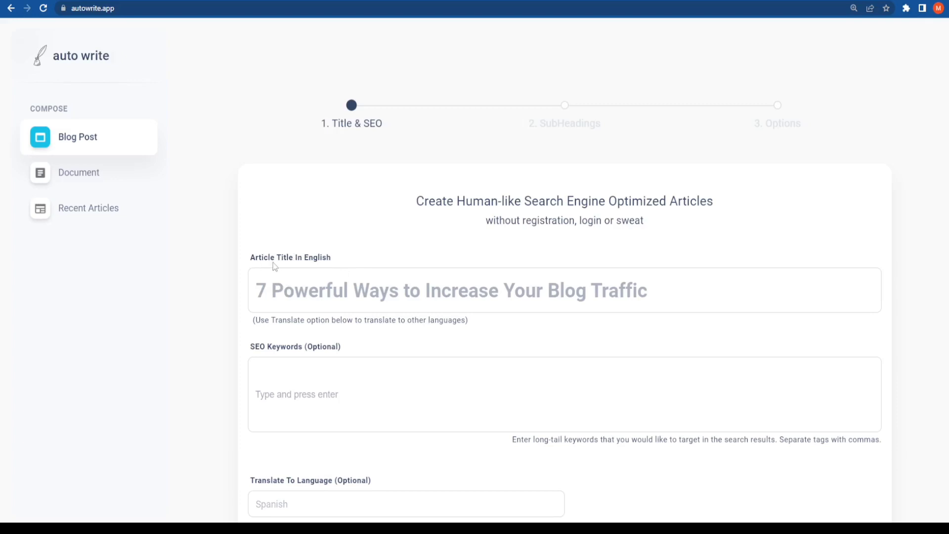
type("How to grow on youtube")
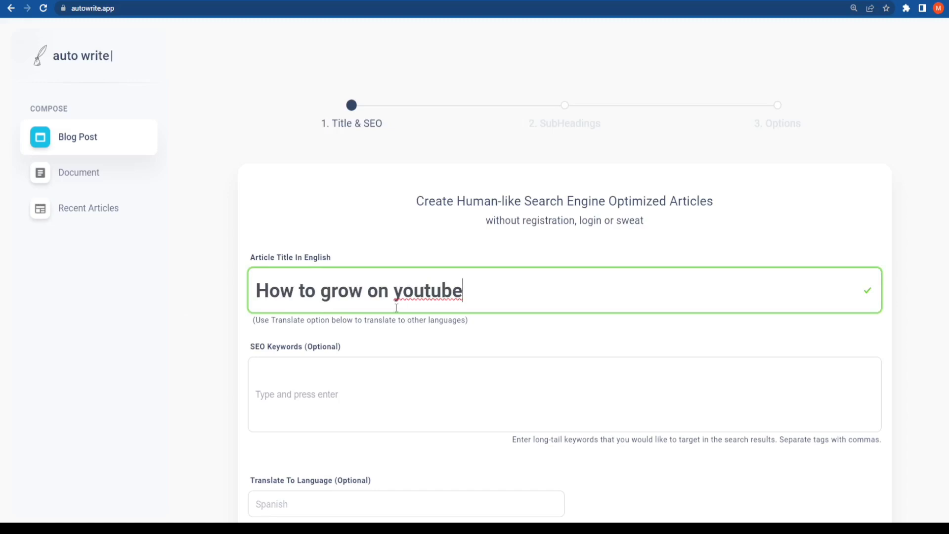
Add the SEO keywords 'growing on youtube fast', 'getting more views' and 'best channel-growth practices'.
left_click(327, 387)
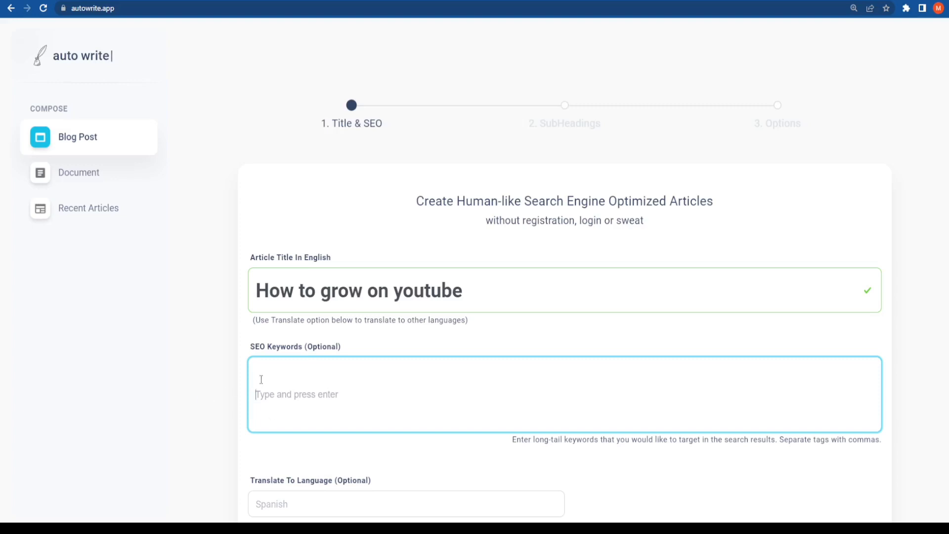
left_click_drag(511, 442, 663, 450)
type("how to grow on youtube fast how to get more views on youtube best practices to grow a youtube channel")
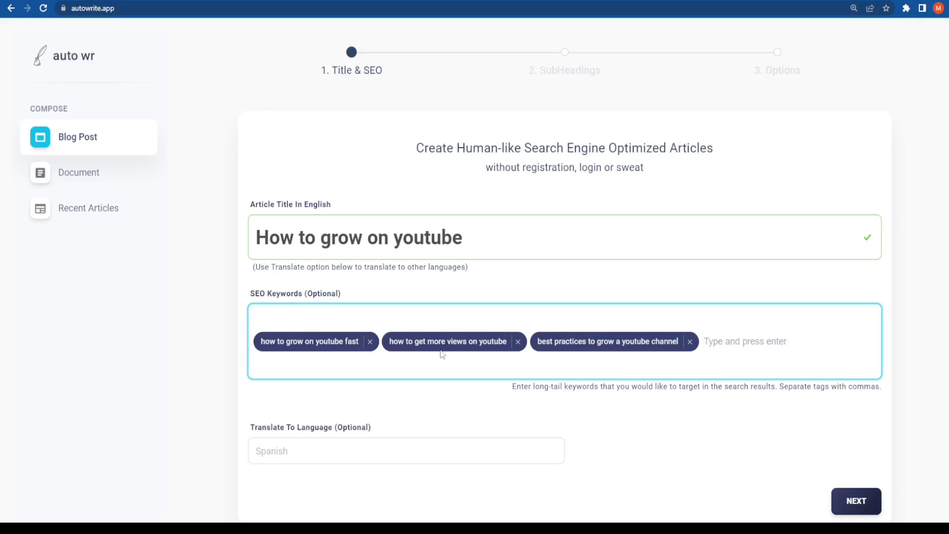
On the subheadings step, try both generators, then hand-write H2s on channel growth, audience engagement and YouTube SEO.
left_click(863, 512)
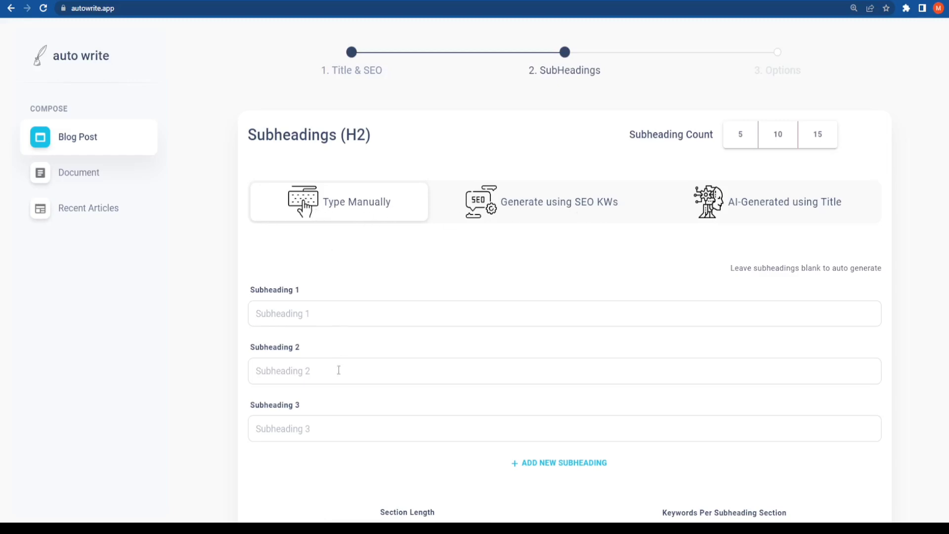
left_click(538, 211)
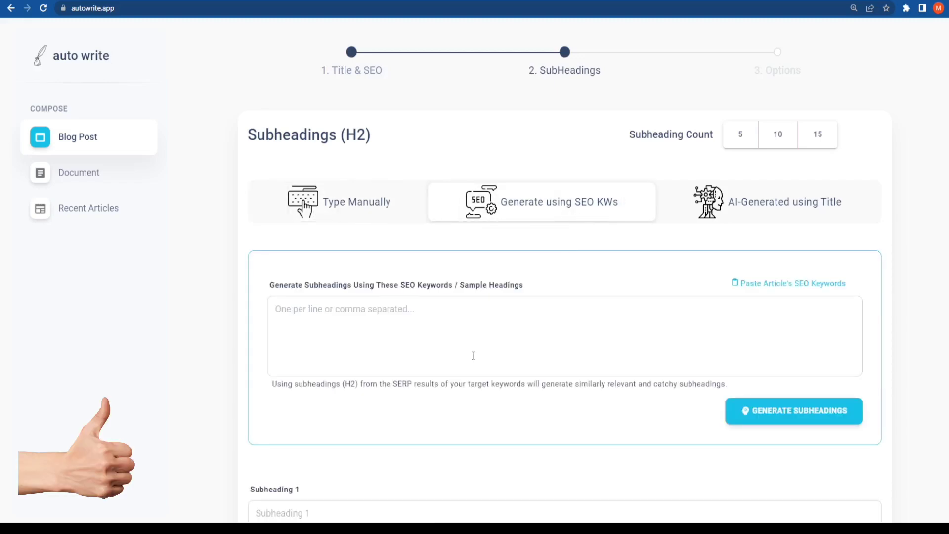
left_click(768, 212)
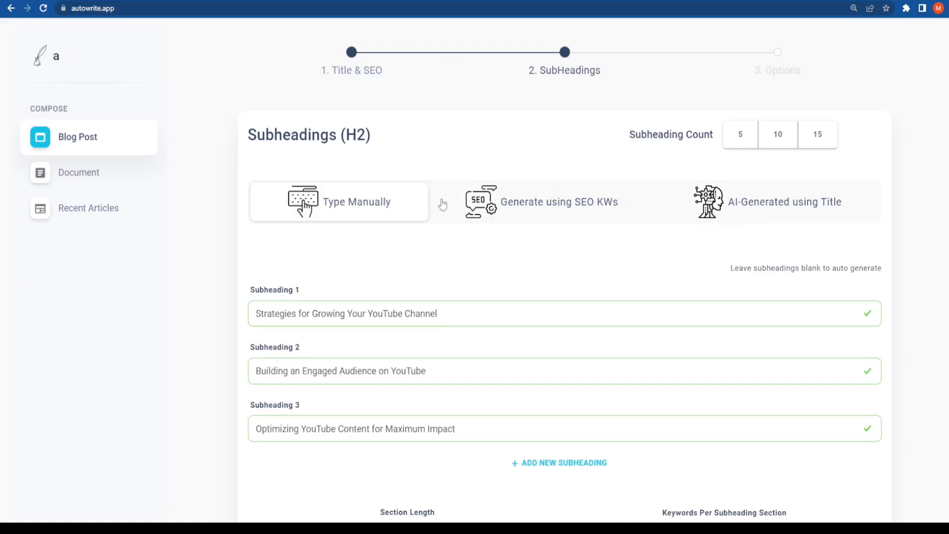
left_click(326, 205)
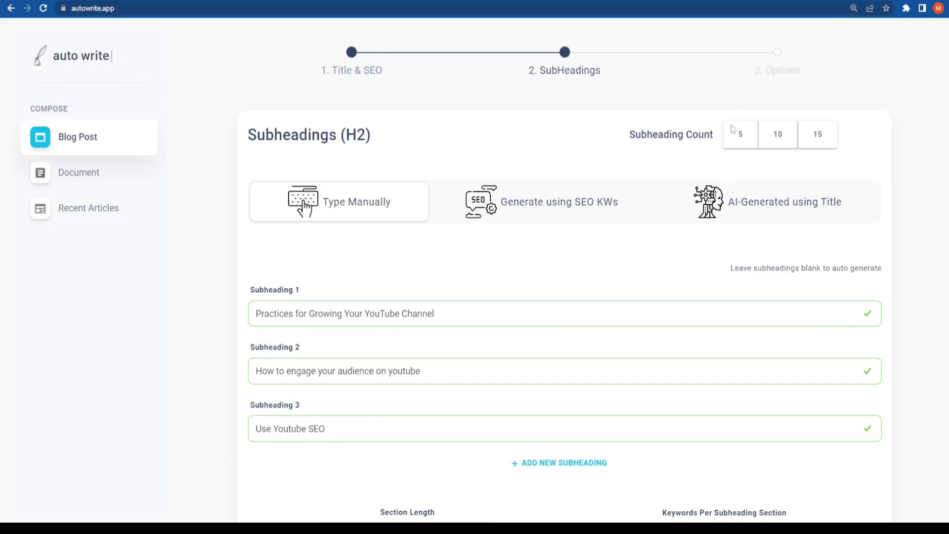
scroll(564, 296, "down", 2)
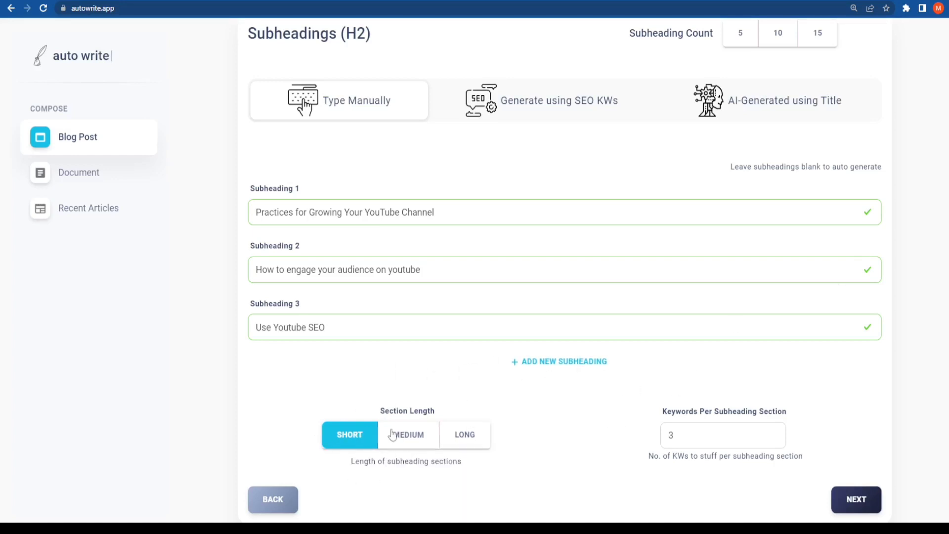
Set Section Length to Long after briefly trying Medium and Short.
left_click(413, 440)
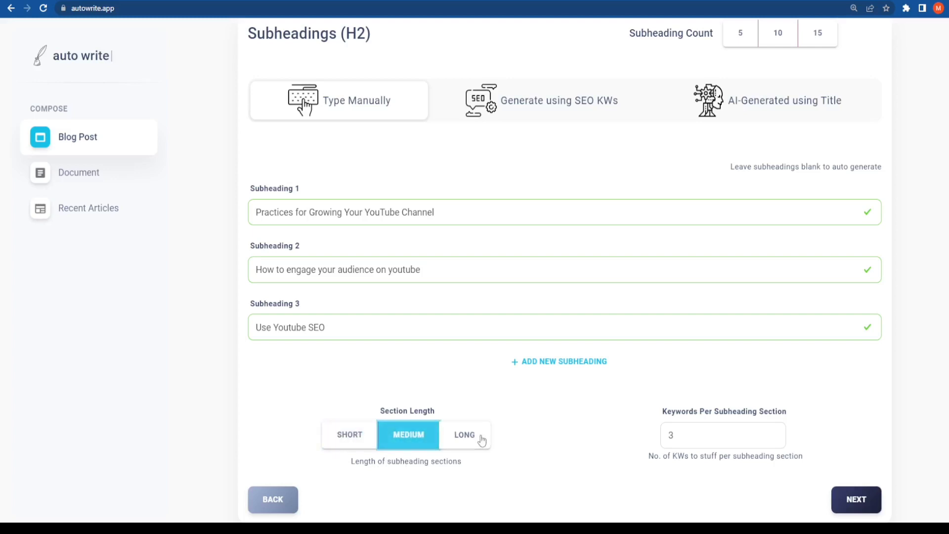
left_click(482, 440)
left_click(429, 441)
left_click(359, 442)
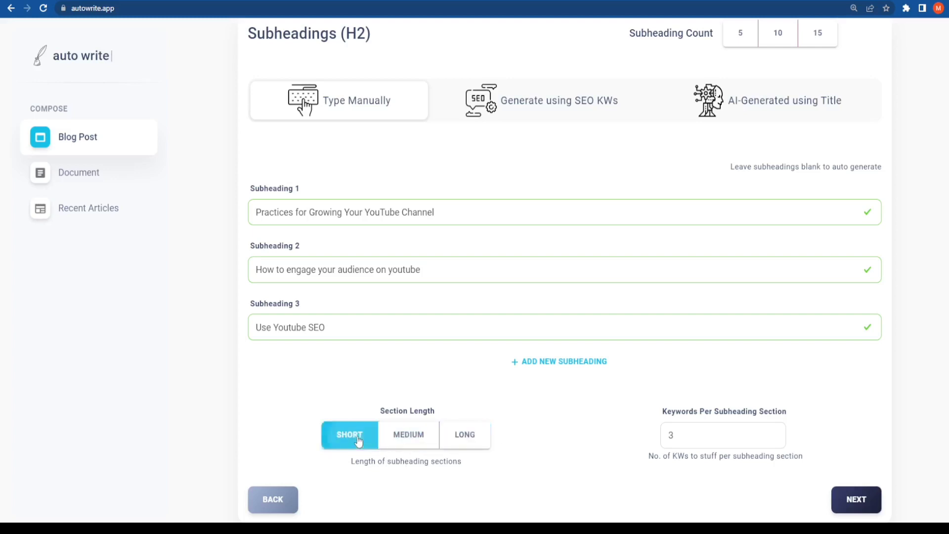
left_click(470, 436)
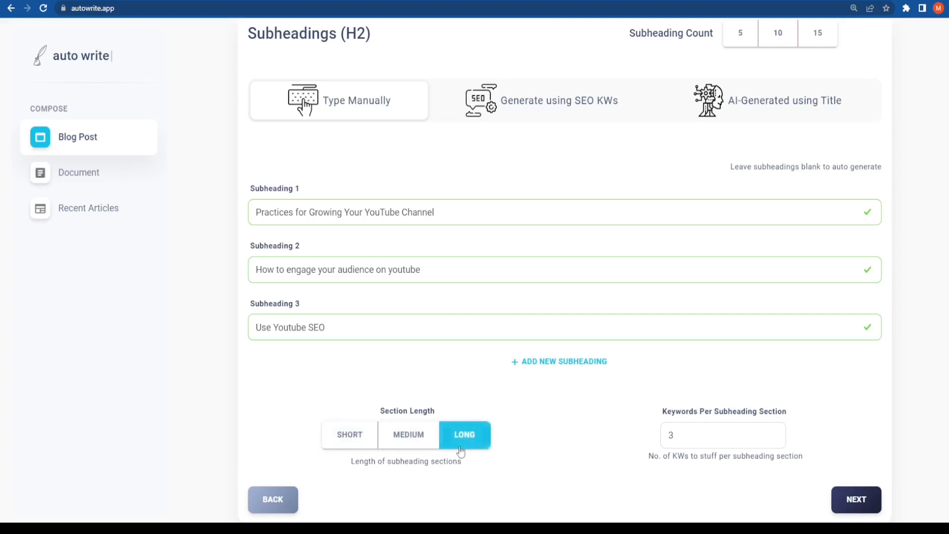
scroll(459, 444, "down", 1)
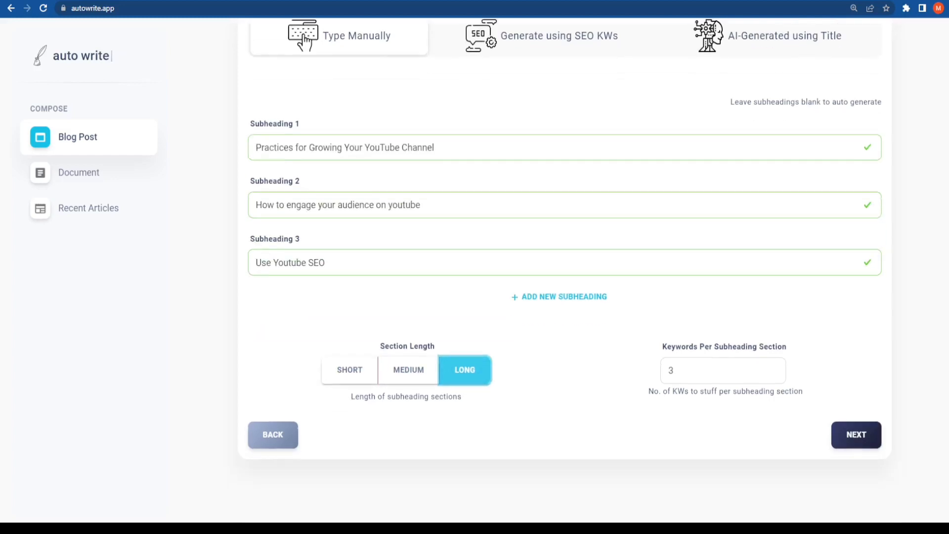
Advance to the final settings step and select the Creator persona.
left_click(867, 438)
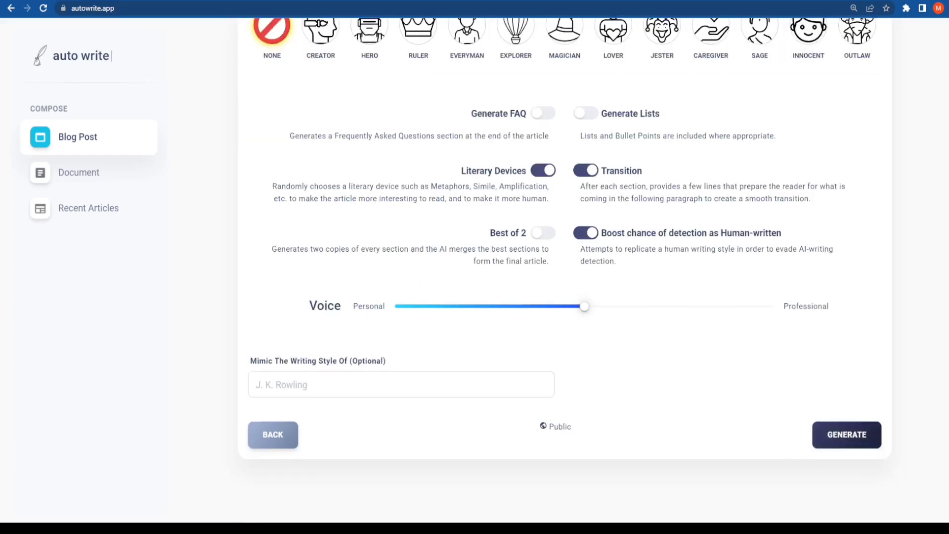
scroll(456, 306, "up", 1)
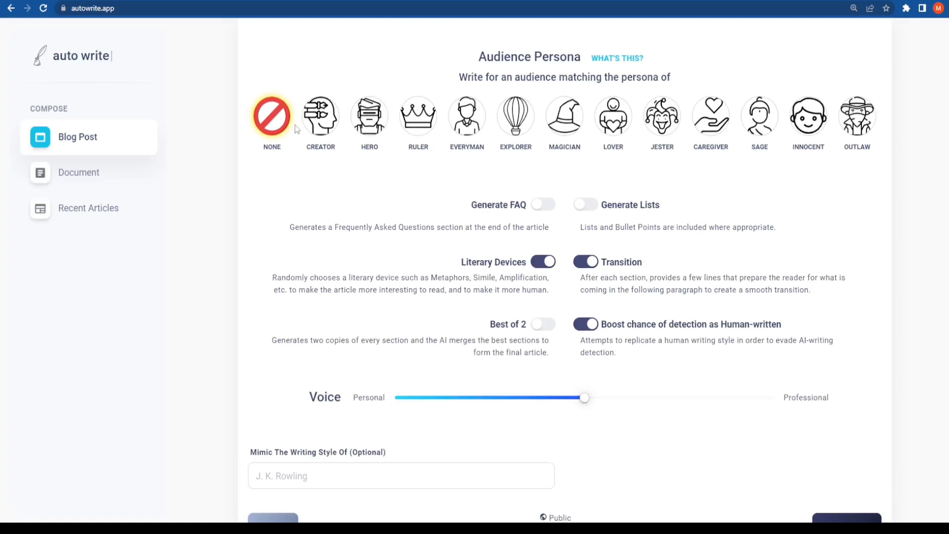
left_click(326, 125)
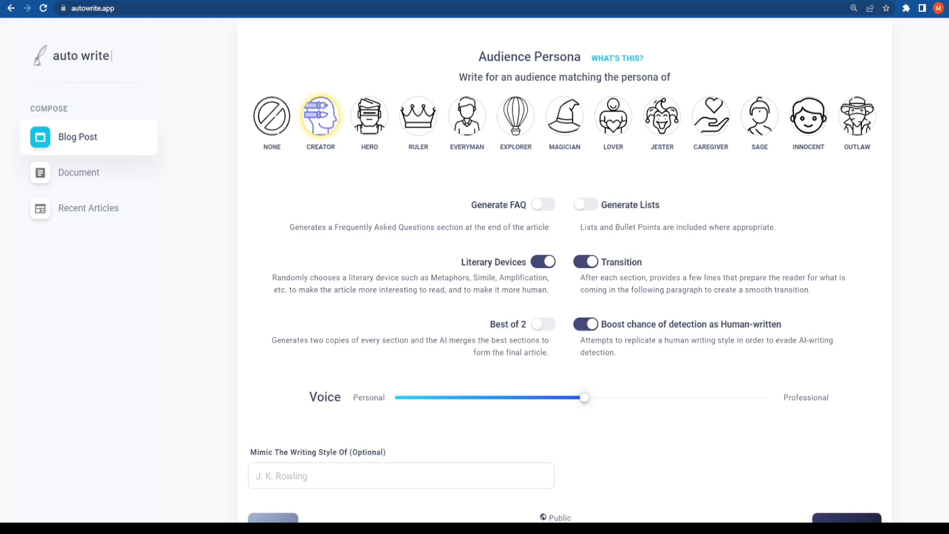
scroll(647, 456, "down", 2)
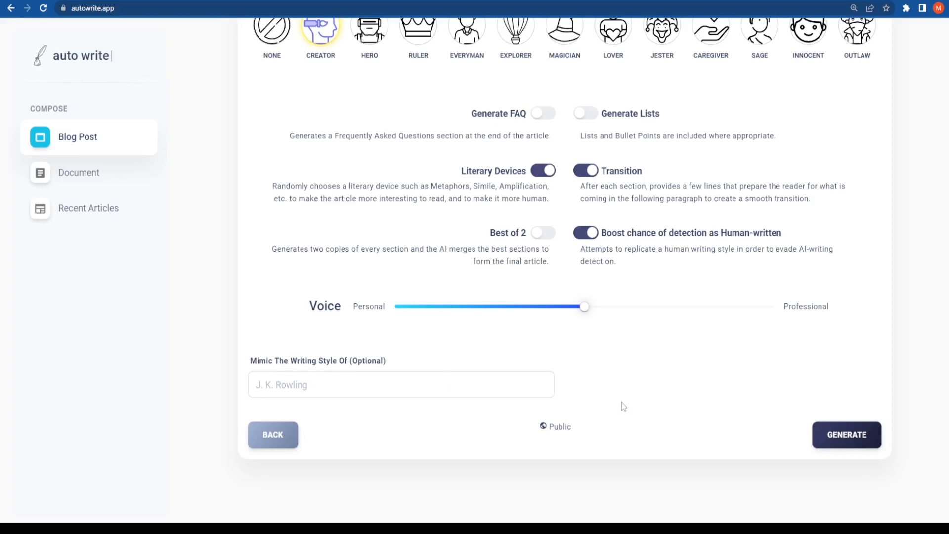
Generate the 'How to Grow on YouTube' article and wait until writing completes.
left_click(845, 445)
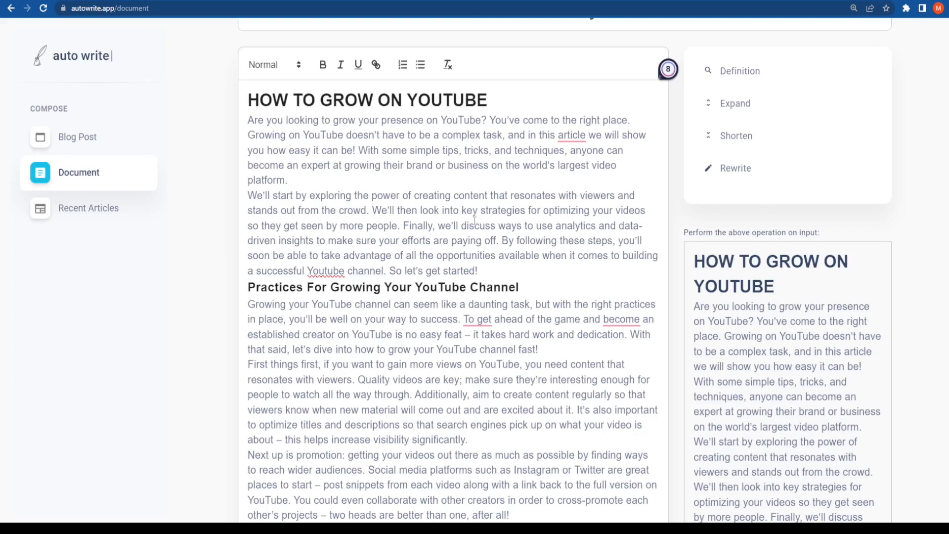
Select and copy the entire generated article from the editor.
left_click(248, 100)
key("shift+Down")
key("shift+Down")
key("shift+Down")
key("shift+Down")
key("shift+Down")
key("shift+Down")
key("shift+Down")
key("shift+Down")
key("shift+Down")
key("shift+Down")
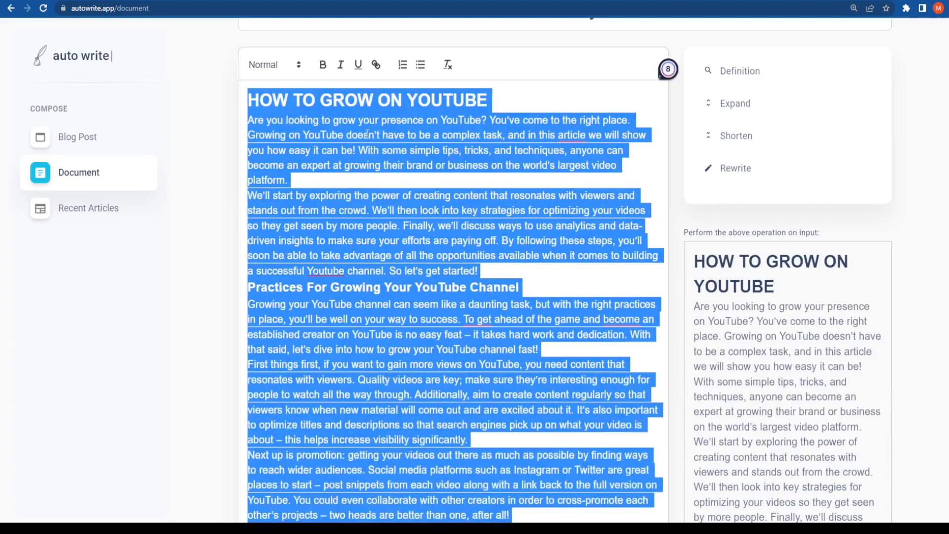
key("shift+Down")
key("shift+Down")
key("shift+Down")
key("shift+Down")
key("shift+Down")
key("shift+Down")
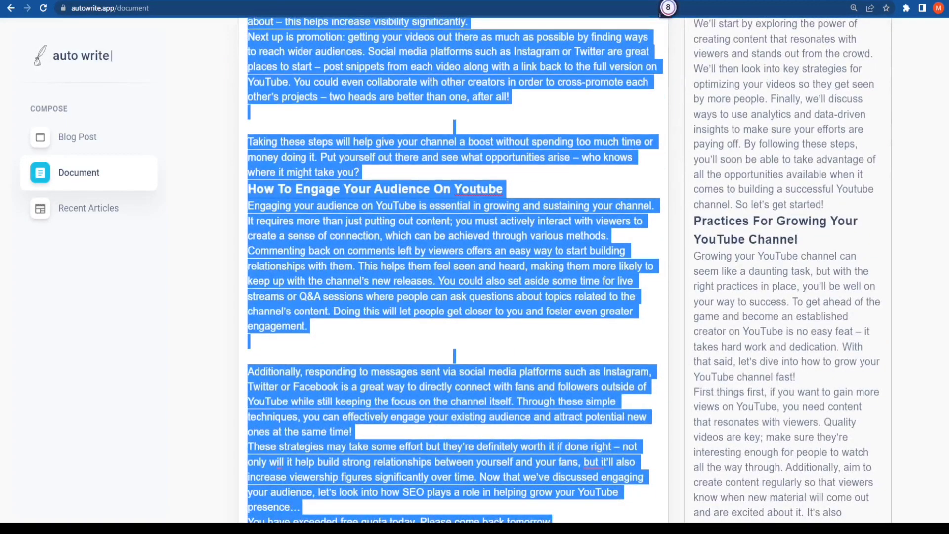
scroll(585, 58, "up", 5)
scroll(585, 58, "up", 5)
scroll(585, 57, "up", 5)
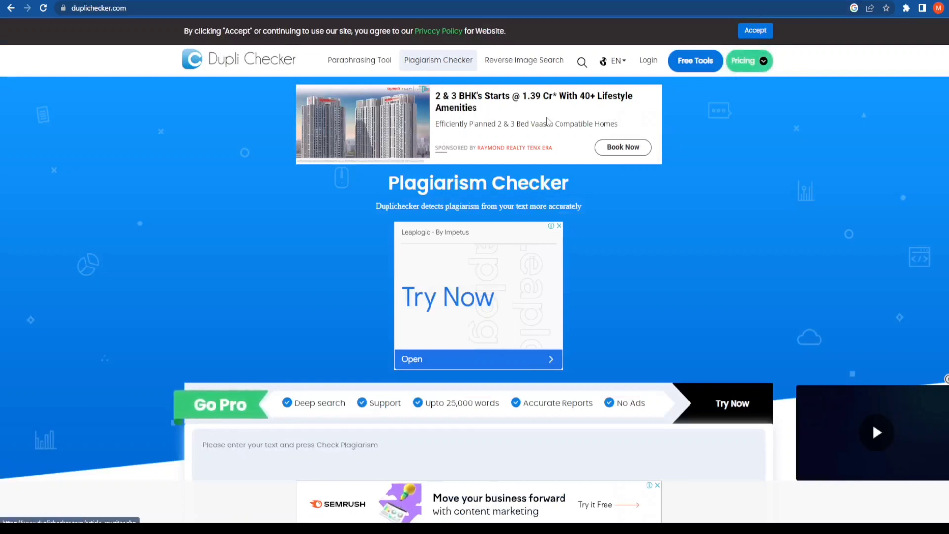
scroll(247, 99, "down", 3)
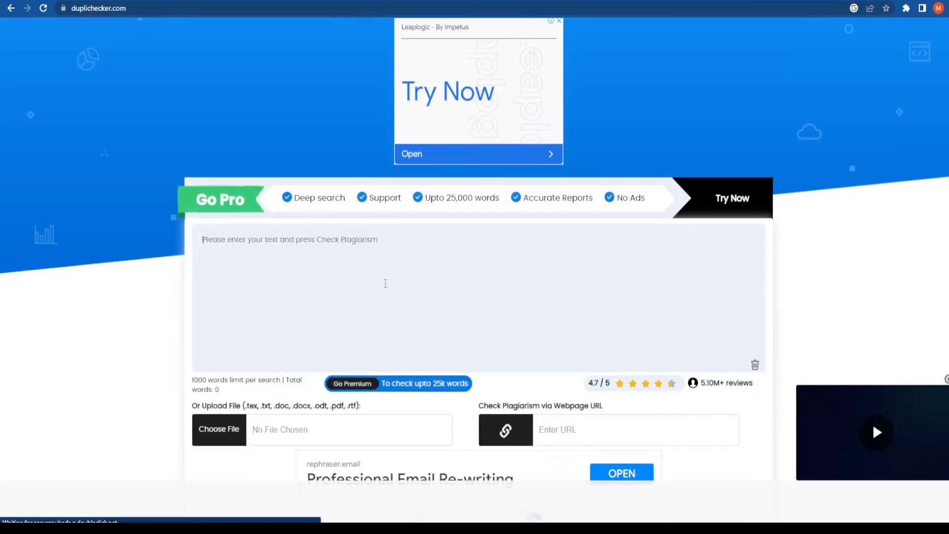
Paste the 648-word article, pass the robot check, and run the plagiarism scan.
key("ctrl+v")
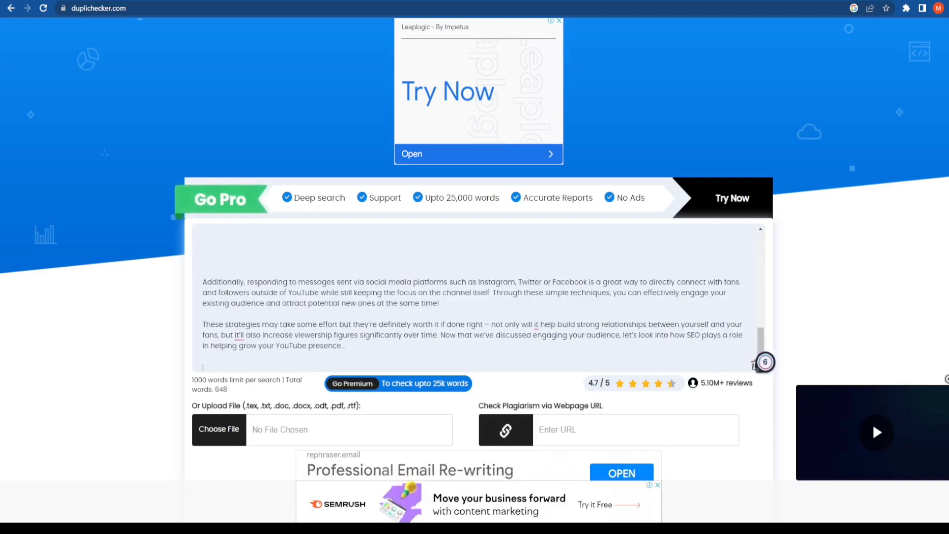
scroll(422, 227, "down", 6)
scroll(423, 226, "up", 2)
left_click(416, 219)
left_click(431, 267)
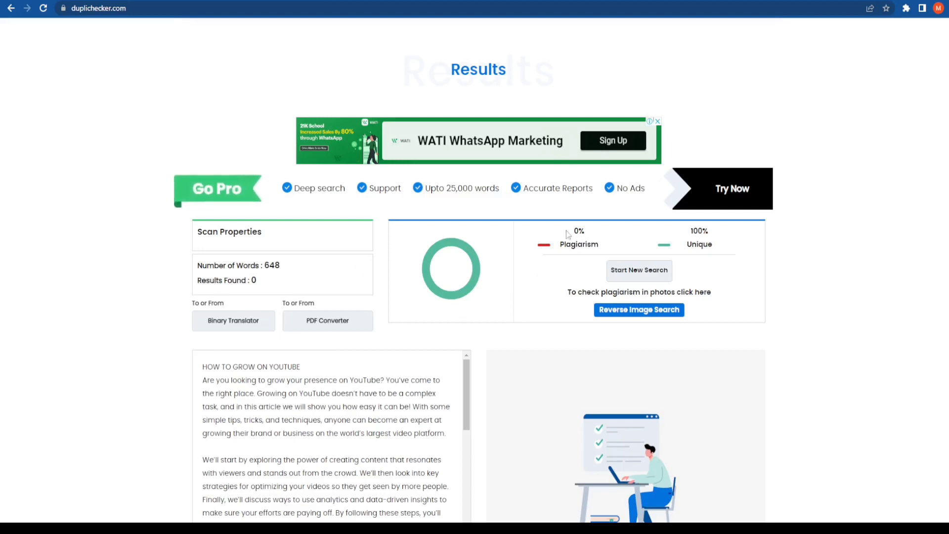
mouse_move(667, 238)
left_mouse_down()
mouse_move(579, 231)
mouse_move(718, 260)
mouse_move(668, 245)
left_mouse_up()
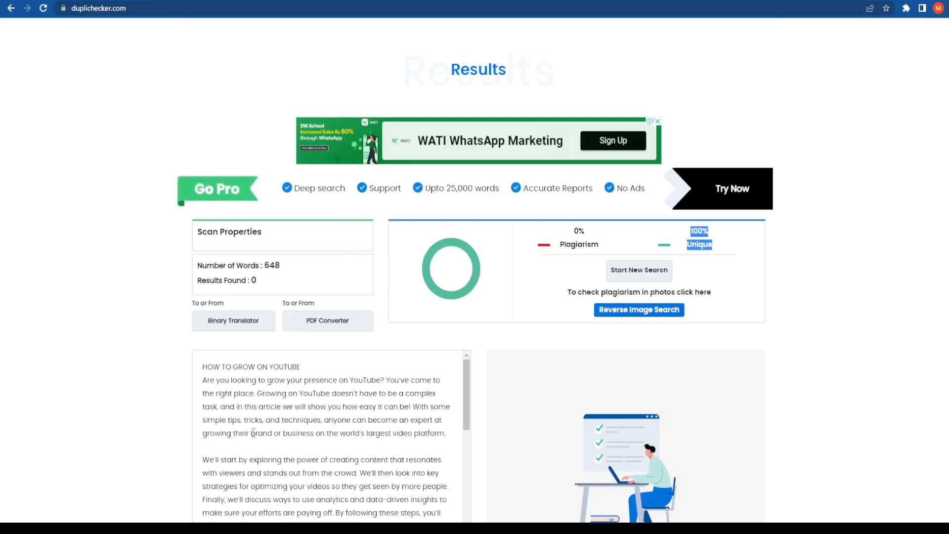
left_click(263, 419)
left_click_drag(230, 381, 299, 406)
left_click(311, 419)
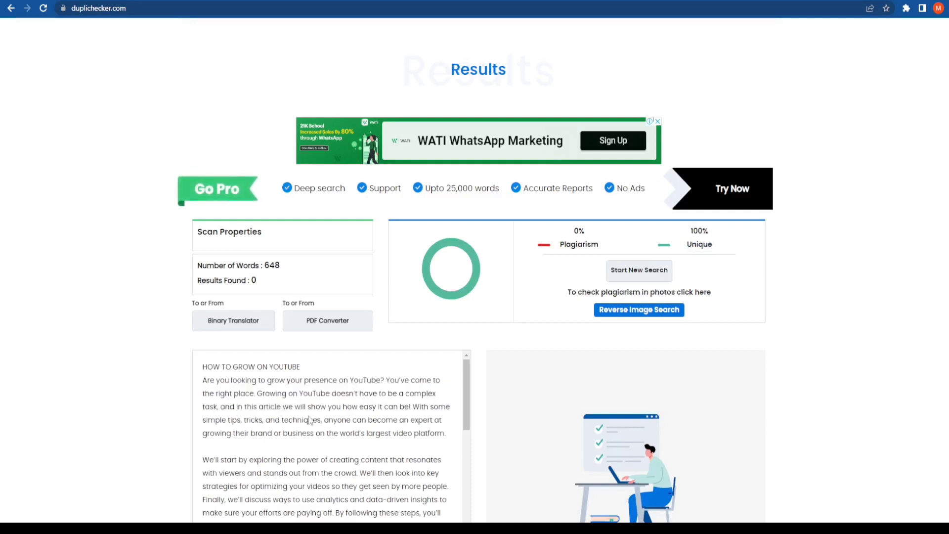